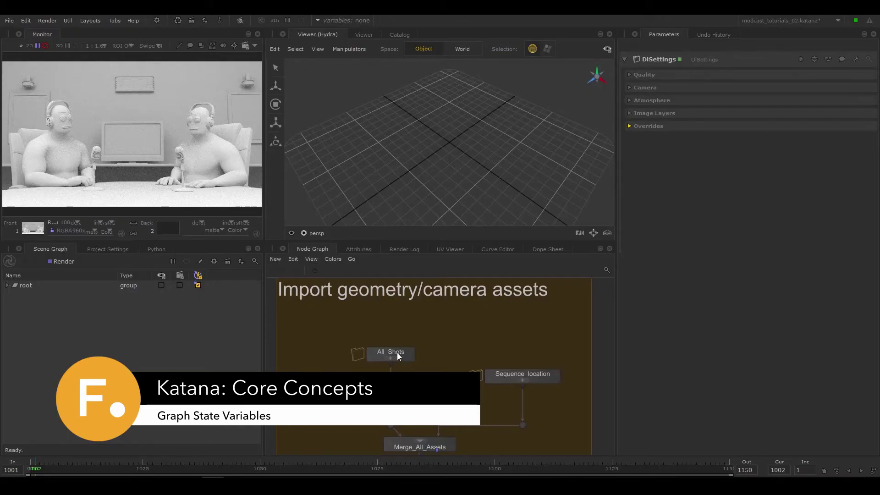
# Step: Enter the All_Shots group and pan along its chain of numbered Shot nodes
pyautogui.keyDown('ctrl'); pyautogui.middleClick(397, 353); pyautogui.keyUp('ctrl')
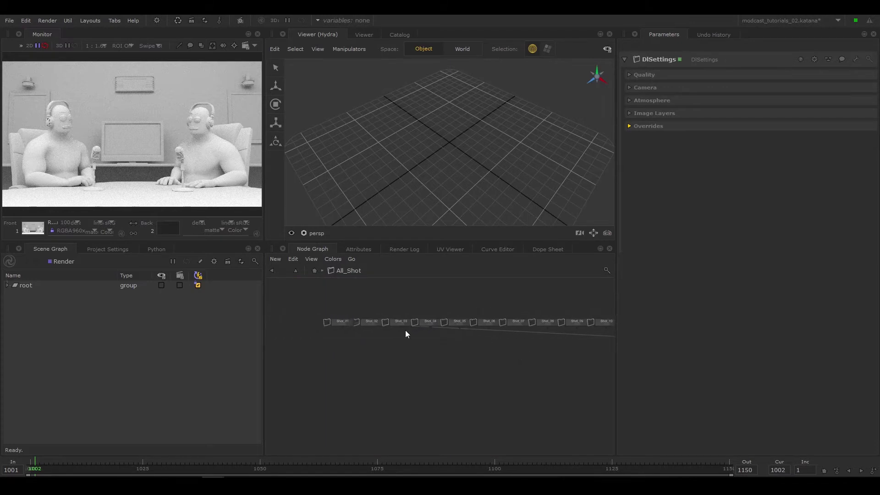
pyautogui.moveTo(340, 342); pyautogui.dragTo(289, 343, button='middle')
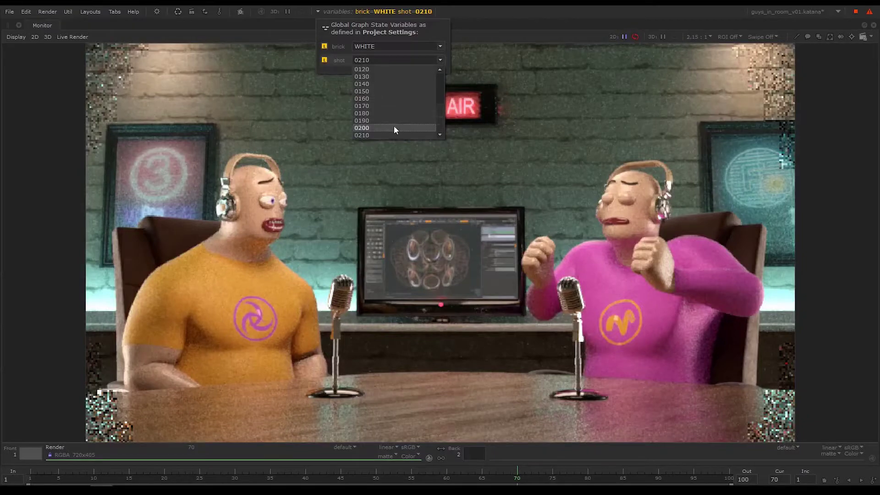
pyautogui.click(404, 107)
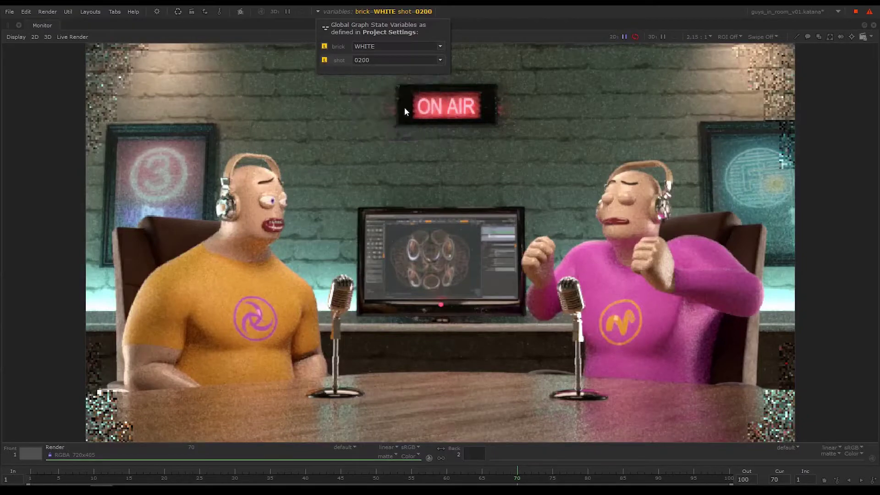
pyautogui.click(441, 59)
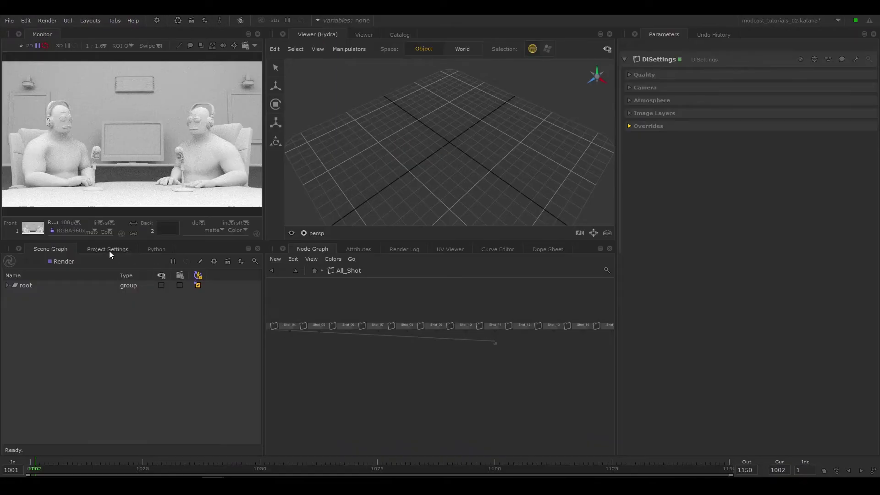
# Step: Add a new graph state variable in Project Settings and rename it to 'shot'
pyautogui.click(109, 247)
pyautogui.click(208, 397)
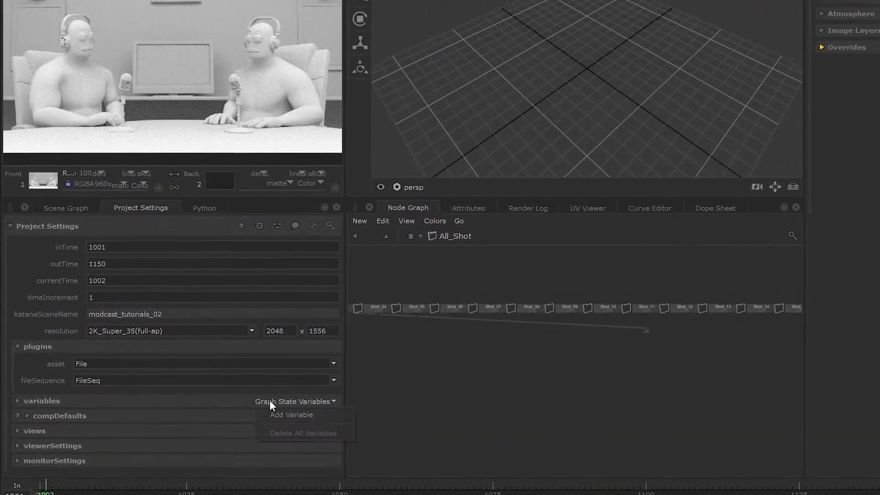
pyautogui.click(296, 416)
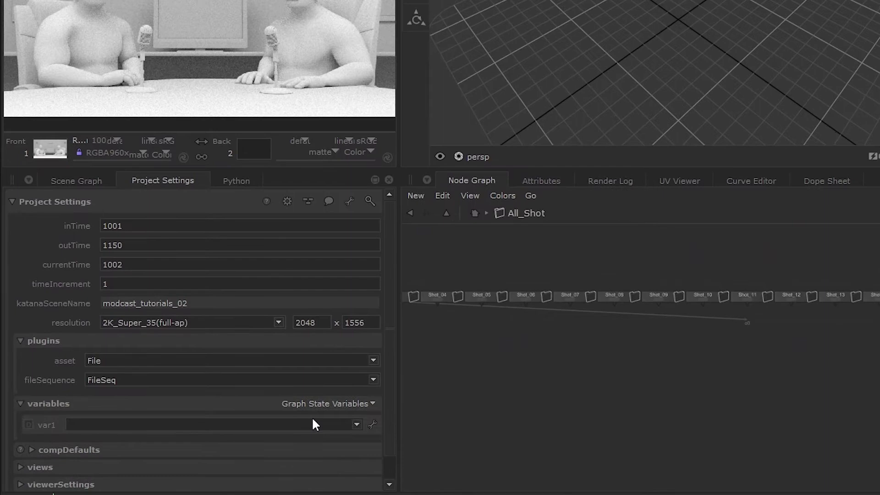
pyautogui.click(372, 424)
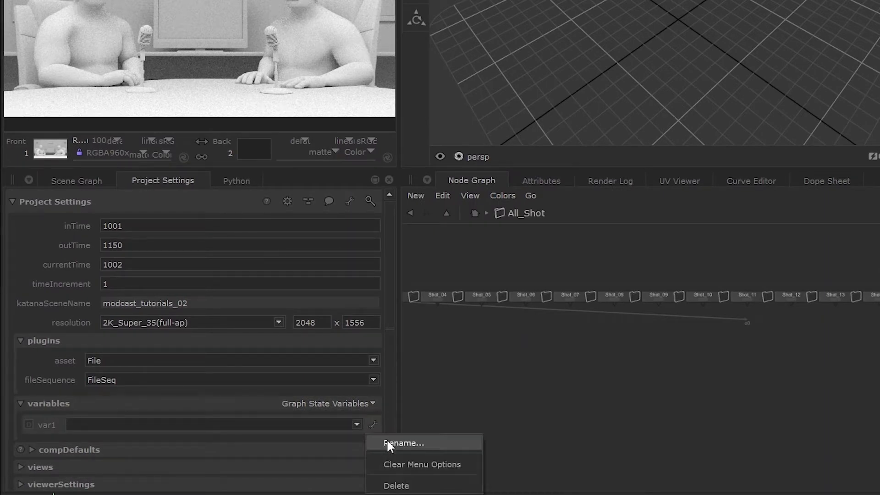
pyautogui.click(388, 443)
pyautogui.write('shot')
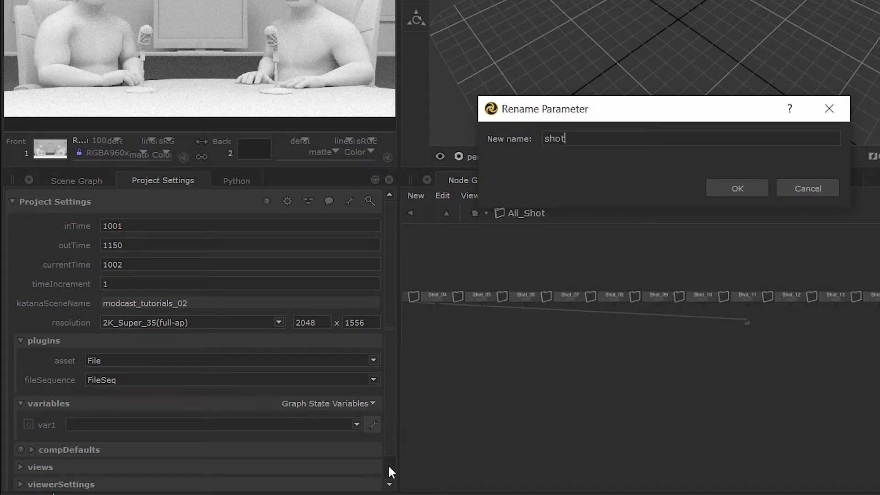
pyautogui.click(735, 192)
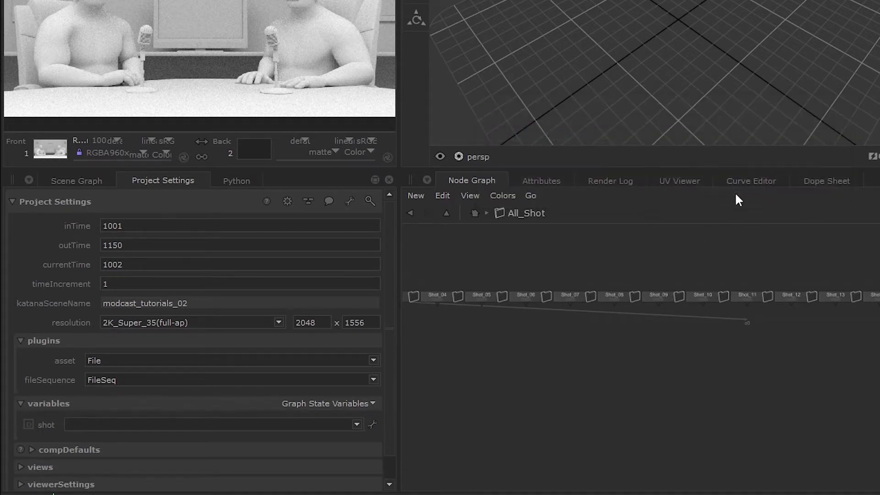
# Step: Give the shot variable the value 0210, correcting it from 0010
pyautogui.click(309, 428)
pyautogui.write('0010')
pyautogui.press('Return')
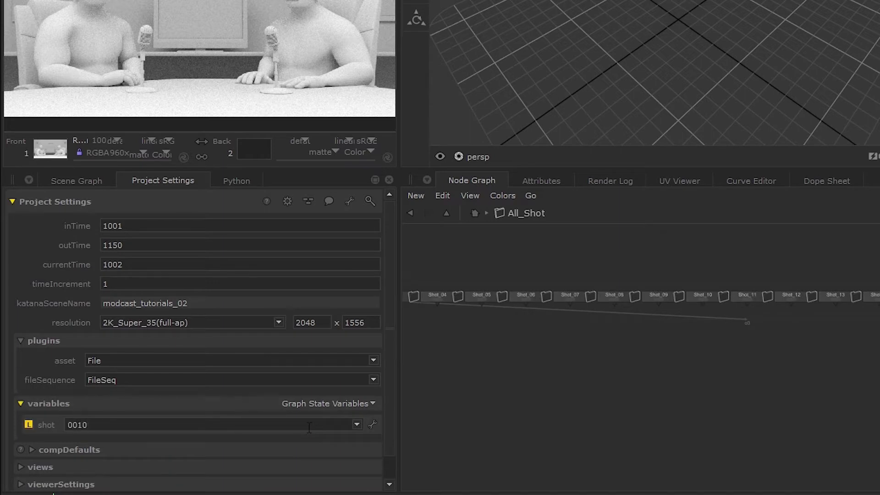
pyautogui.scroll(-5, 310, 427)
pyautogui.scroll(-6, 309, 428)
pyautogui.press('BackSpace')
pyautogui.press('BackSpace')
pyautogui.press('BackSpace')
pyautogui.write('210')
pyautogui.press('Return')
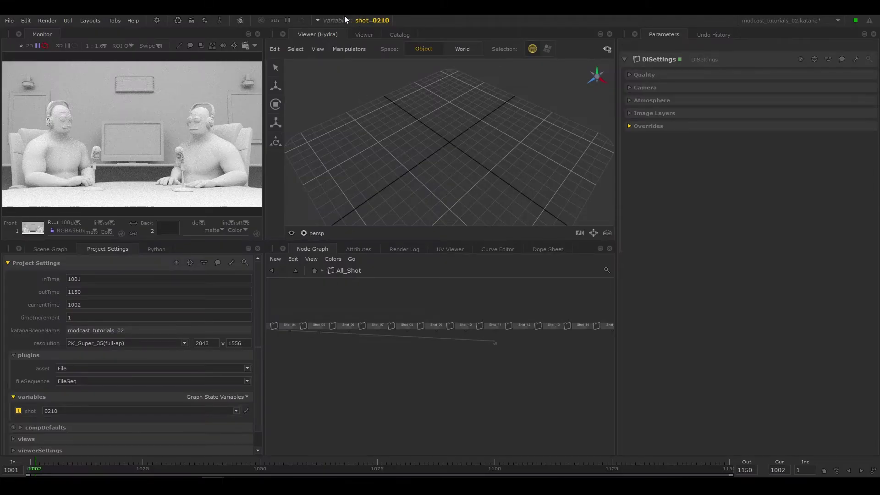
# Step: From the toolbar variables widget, switch shot to 0010 and then to 0020
pyautogui.click(386, 22)
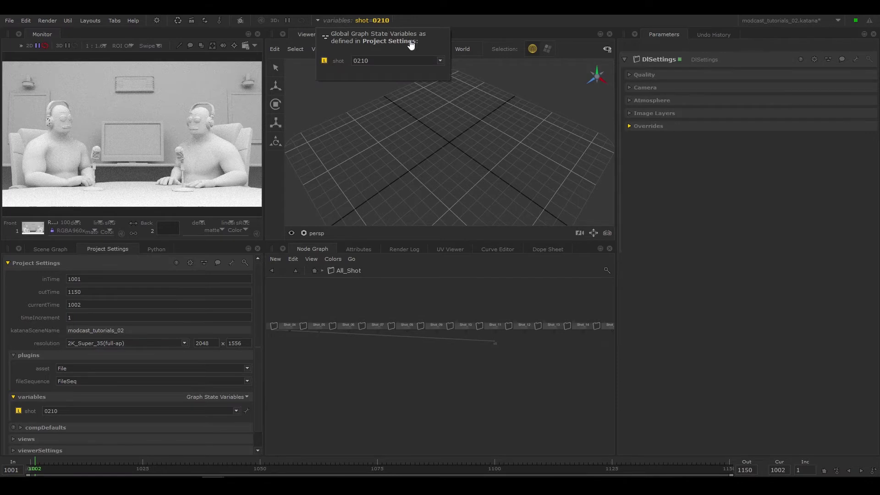
pyautogui.click(439, 60)
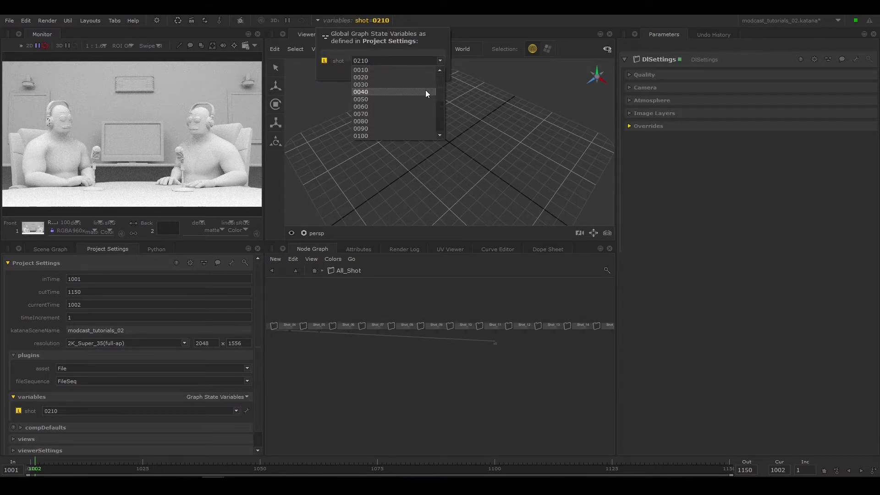
pyautogui.scroll(2, 426, 90)
pyautogui.click(389, 72)
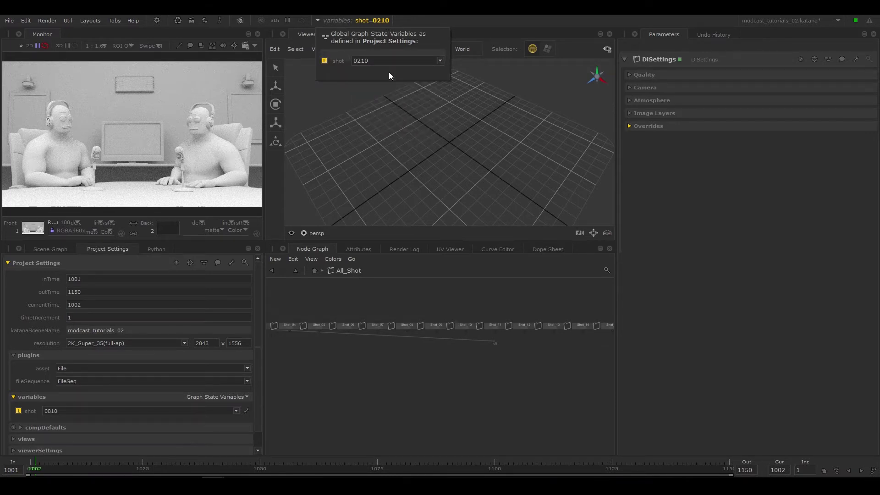
pyautogui.click(439, 61)
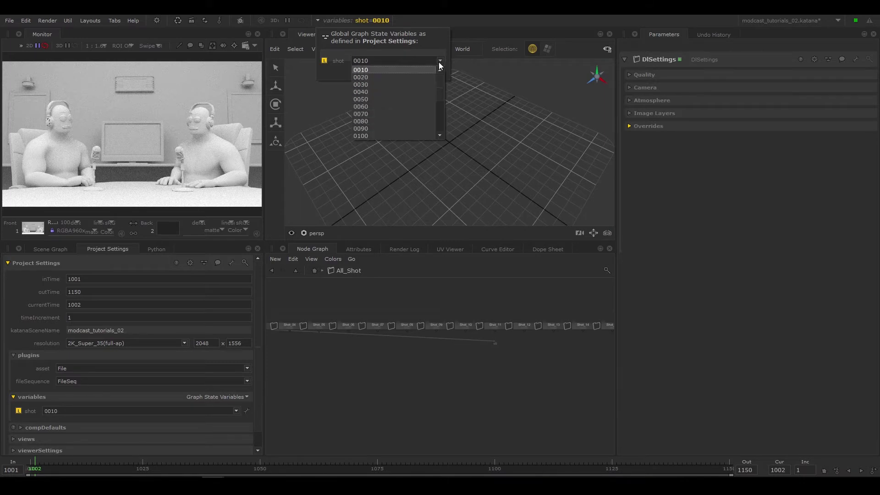
pyautogui.click(387, 76)
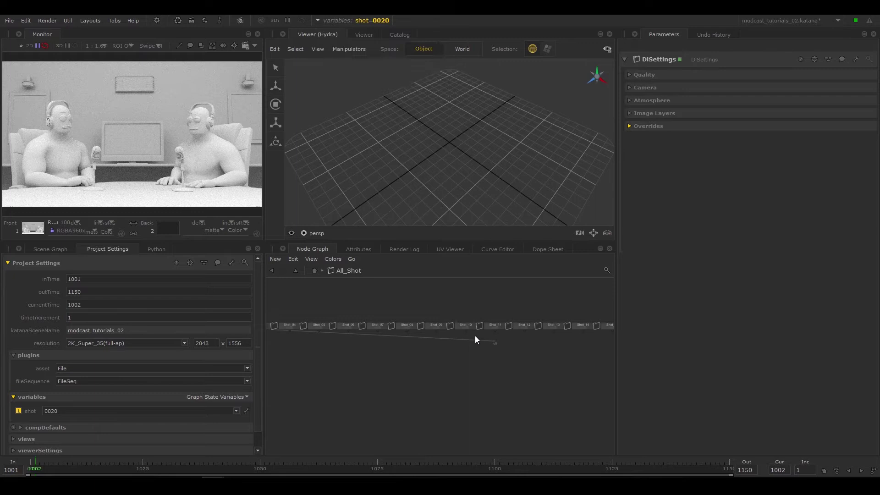
# Step: Create a VariableSwitch node in the All_Shots graph using the 'va' node search
pyautogui.press('Tab')
pyautogui.write('va')
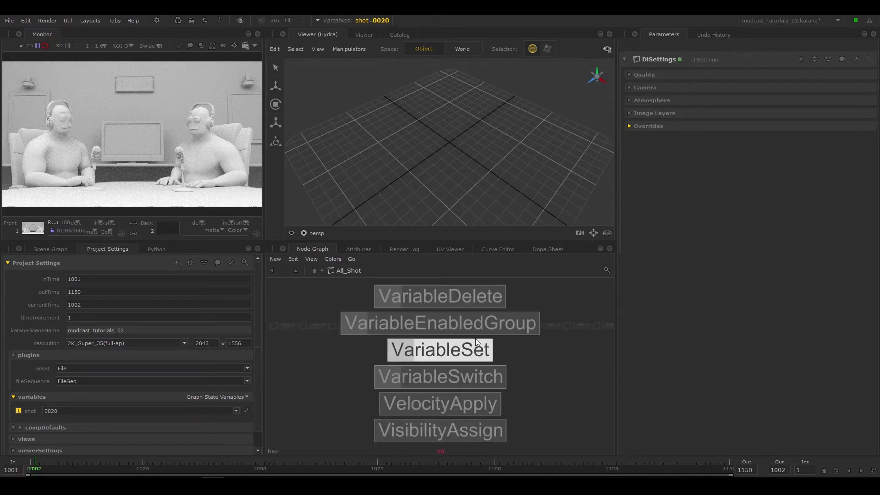
pyautogui.click(475, 377)
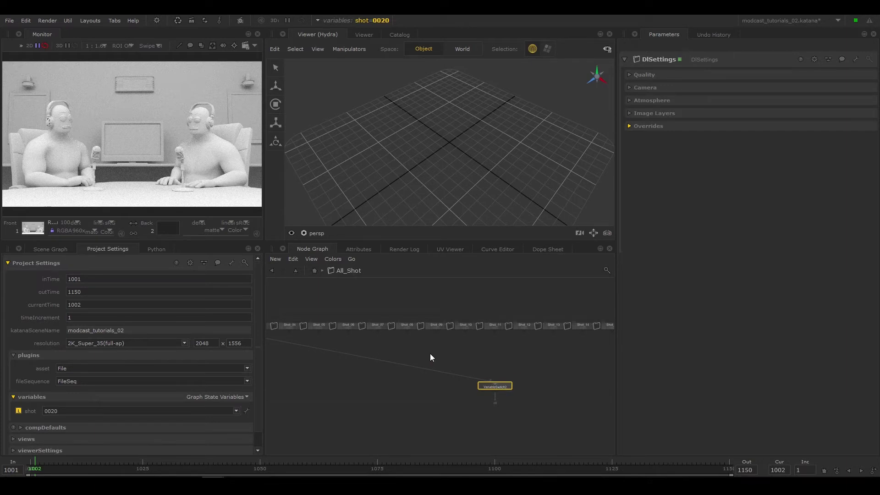
pyautogui.moveTo(430, 358); pyautogui.dragTo(512, 352, button='middle')
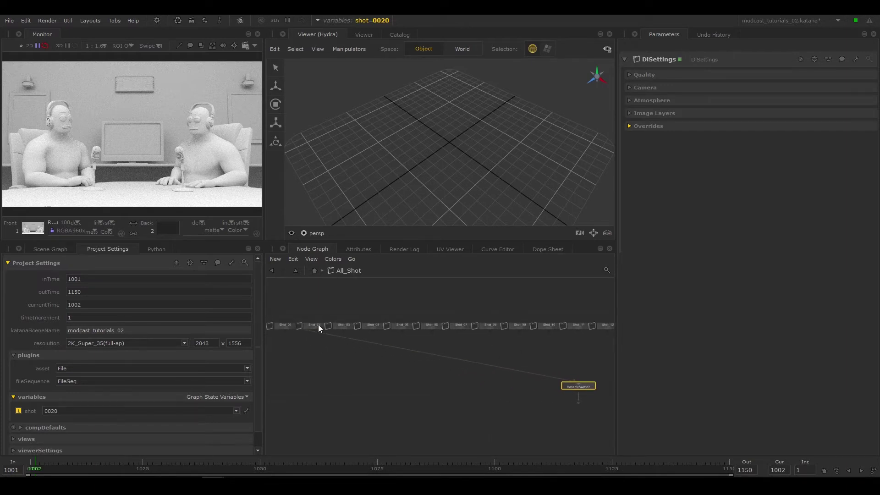
# Step: Wire the Shot nodes (Shot_02 through Shot_12) into the VariableSwitch input
pyautogui.moveTo(318, 324); pyautogui.dragTo(573, 381)
pyautogui.moveTo(350, 328); pyautogui.dragTo(588, 388)
pyautogui.moveTo(379, 329); pyautogui.dragTo(570, 389)
pyautogui.moveTo(409, 328); pyautogui.dragTo(573, 385)
pyautogui.moveTo(463, 329); pyautogui.dragTo(569, 387)
pyautogui.moveTo(490, 328); pyautogui.dragTo(565, 387)
pyautogui.moveTo(520, 328); pyautogui.dragTo(573, 385)
pyautogui.moveTo(579, 324); pyautogui.dragTo(474, 334, button='middle')
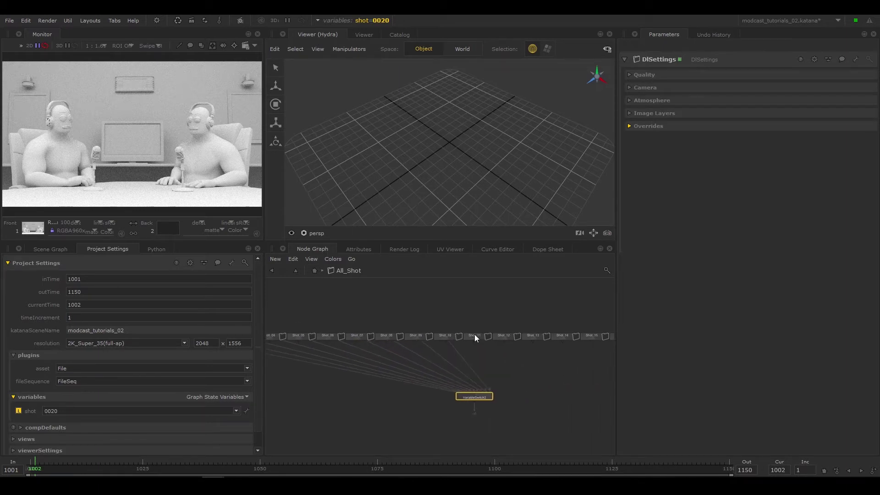
pyautogui.moveTo(530, 351); pyautogui.dragTo(482, 400)
pyautogui.click(493, 398)
pyautogui.moveTo(494, 398); pyautogui.dragTo(447, 394, button='middle')
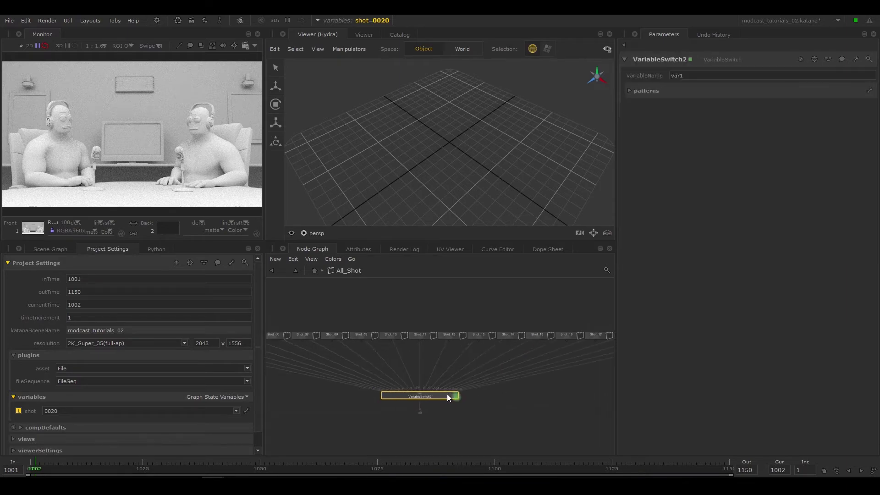
# Step: Set the VariableSwitch variable to shot and patterns i0–i9 to 0010 through 0100
pyautogui.click(695, 74)
pyautogui.write('shot')
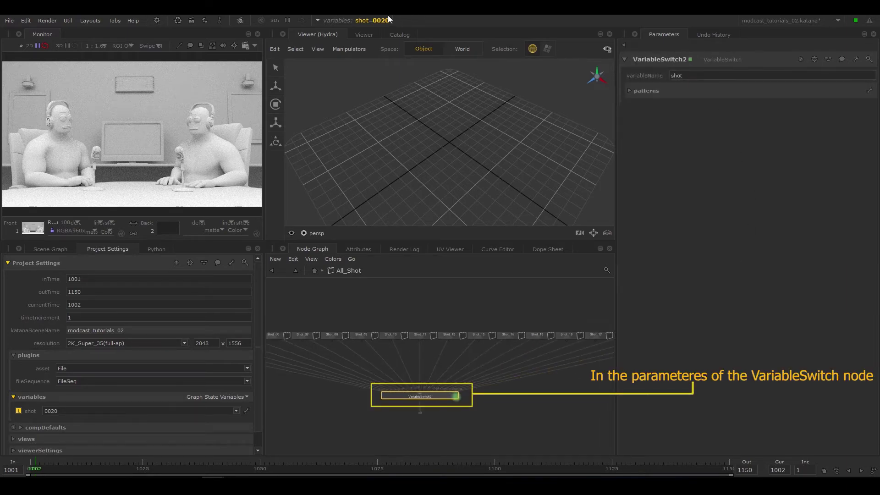
pyautogui.click(644, 92)
pyautogui.click(672, 107)
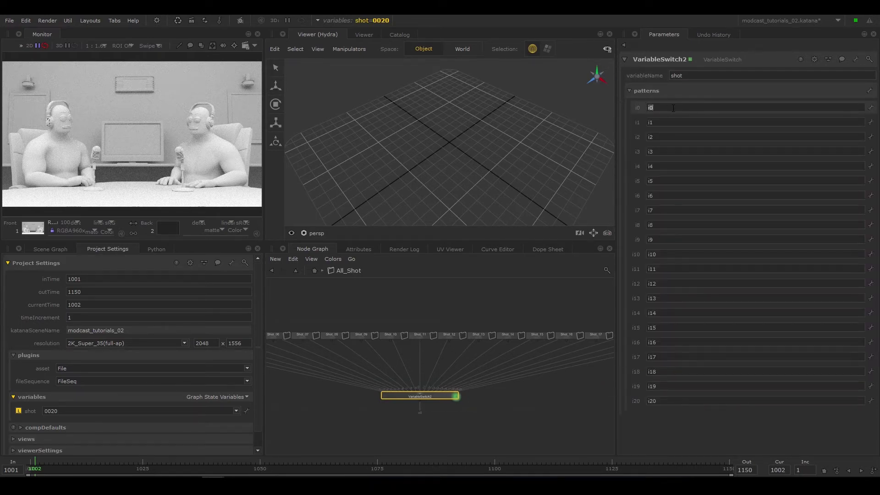
pyautogui.write('0010')
pyautogui.click(667, 123)
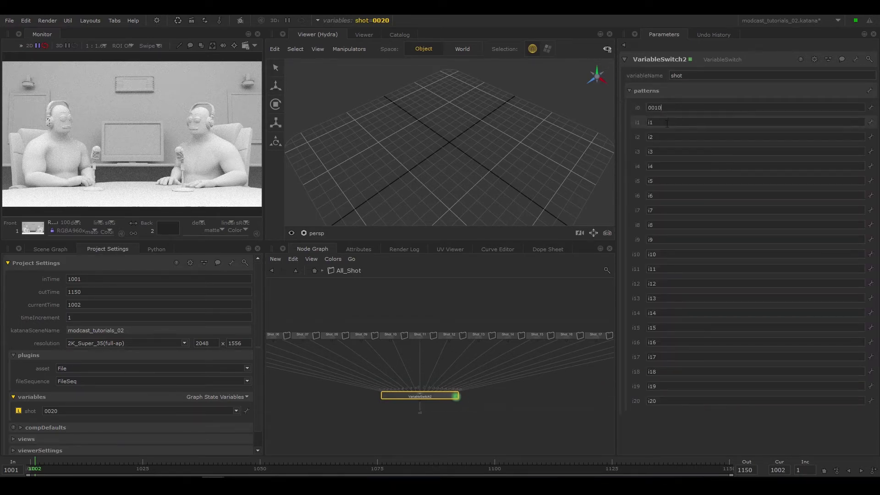
pyautogui.write('0020')
pyautogui.click(664, 137)
pyautogui.write('0030')
pyautogui.click(658, 152)
pyautogui.write('0040')
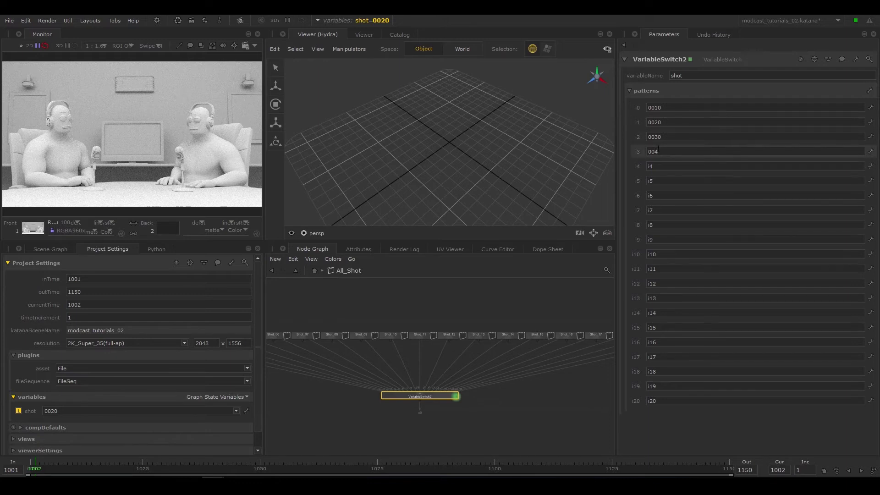
pyautogui.click(660, 166)
pyautogui.write('0050')
pyautogui.click(661, 180)
pyautogui.write('0060')
pyautogui.click(663, 195)
pyautogui.write('0070')
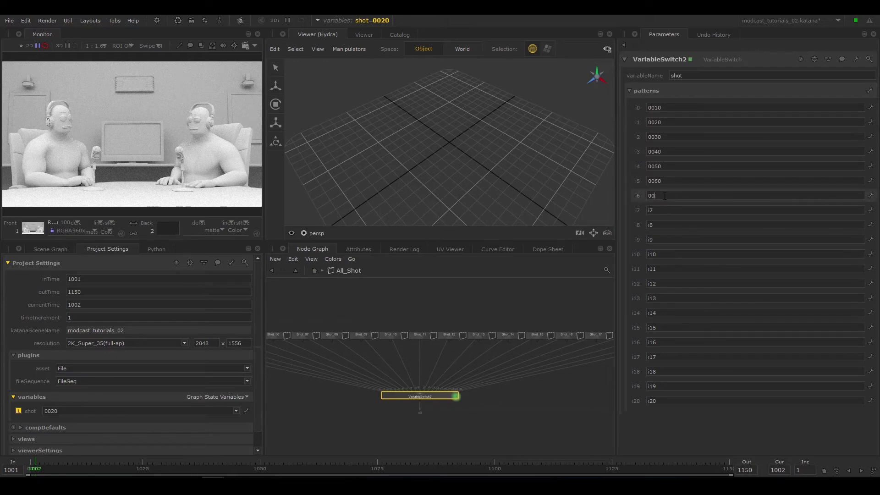
pyautogui.click(663, 210)
pyautogui.write('0080')
pyautogui.click(664, 224)
pyautogui.write('0090')
pyautogui.click(667, 240)
pyautogui.write('0100')
# Step: Fill patterns i10–i20 with 0010, then 0120 through 0210
pyautogui.click(668, 254)
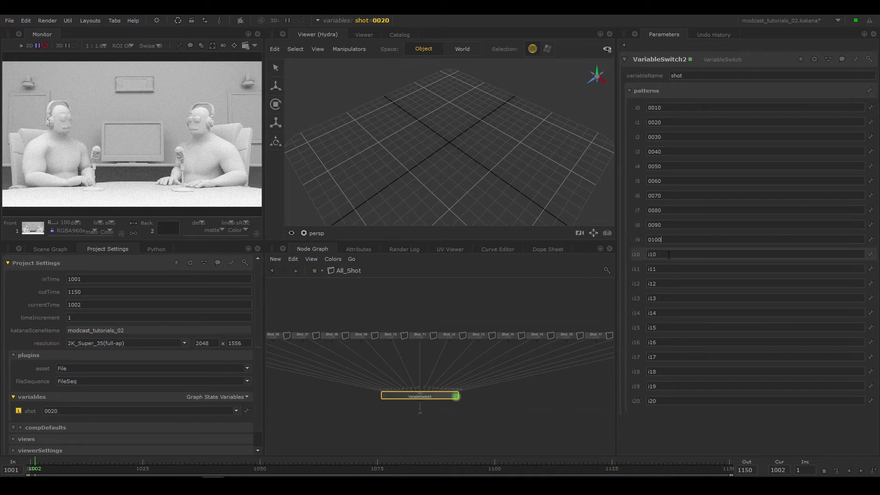
pyautogui.write('0010')
pyautogui.click(667, 269)
pyautogui.write('0120')
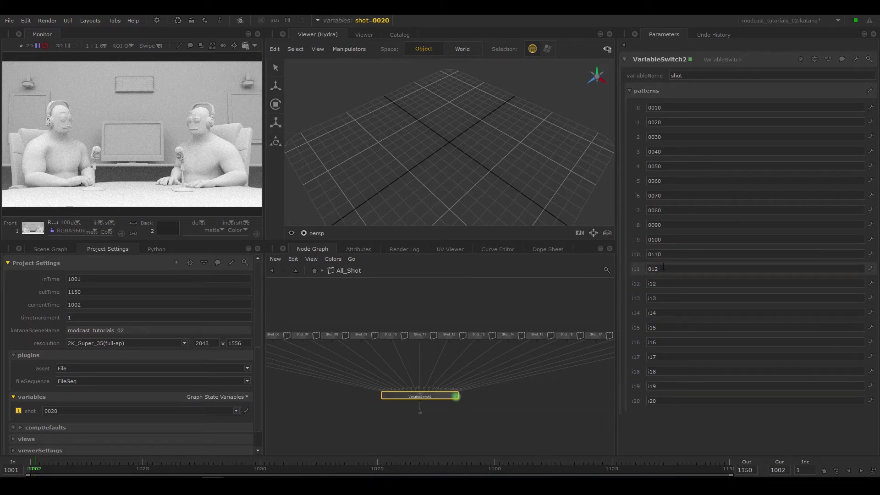
pyautogui.click(663, 283)
pyautogui.write('0130')
pyautogui.click(665, 298)
pyautogui.write('0140')
pyautogui.click(668, 313)
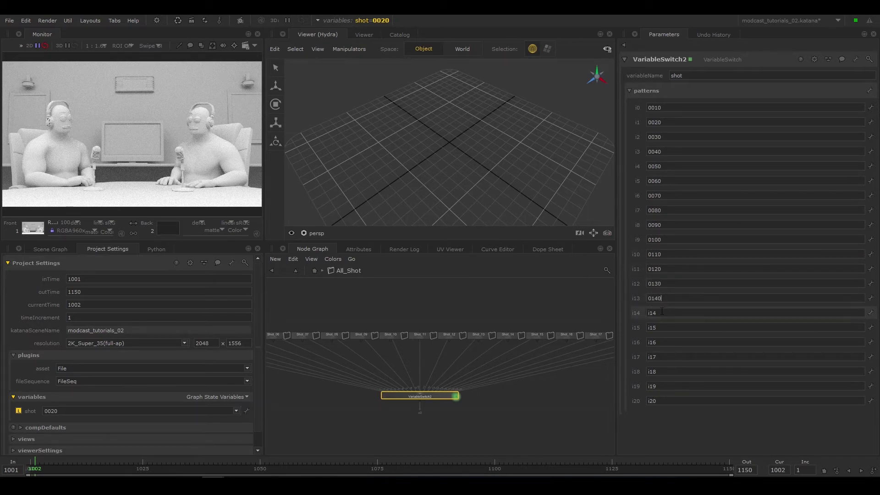
pyautogui.write('0150')
pyautogui.click(670, 329)
pyautogui.write('0160')
pyautogui.click(667, 340)
pyautogui.write('0')
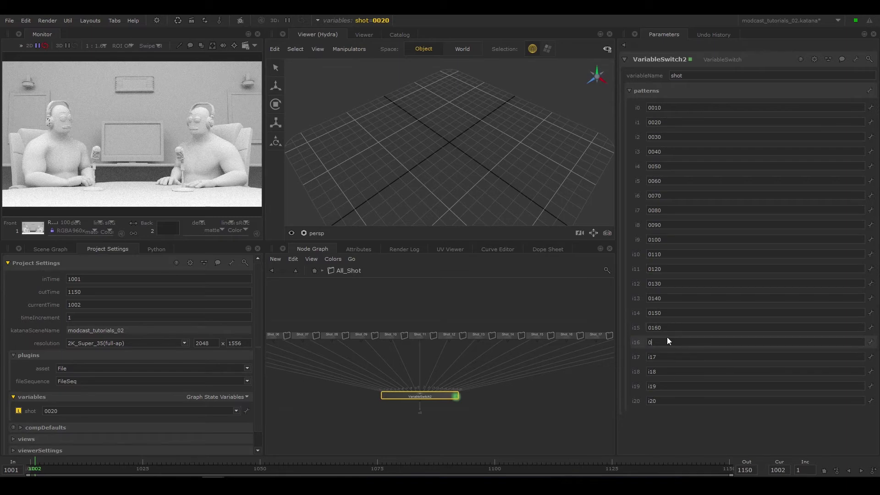
pyautogui.write('170')
pyautogui.click(666, 357)
pyautogui.write('0180')
pyautogui.click(664, 371)
pyautogui.write('0190')
pyautogui.click(660, 384)
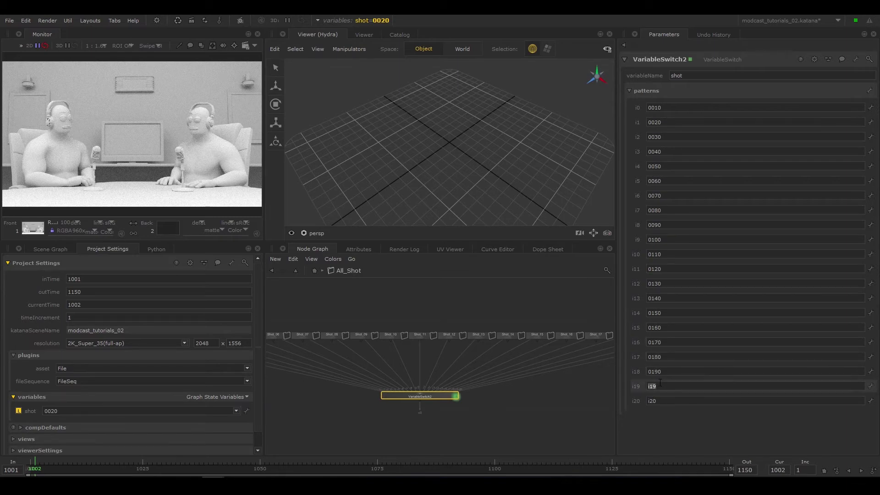
pyautogui.write('0200')
pyautogui.click(662, 399)
pyautogui.write('0210')
pyautogui.click(411, 301)
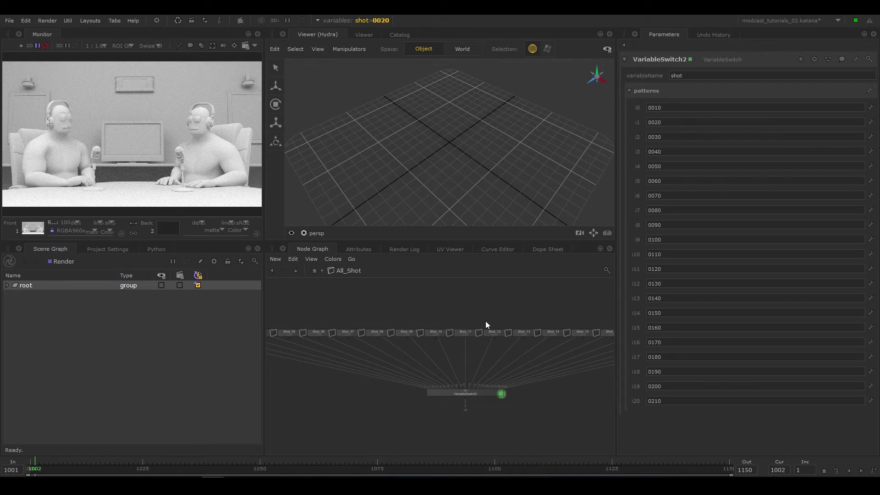
# Step: Dim nodes not contributing to the viewed node, then set shot to 0050, 0060 and 0070
pyautogui.click(312, 260)
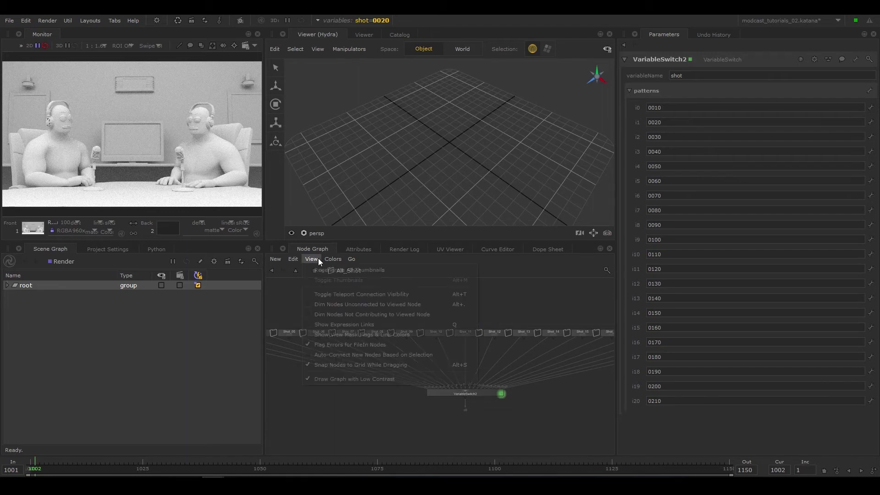
pyautogui.click(315, 315)
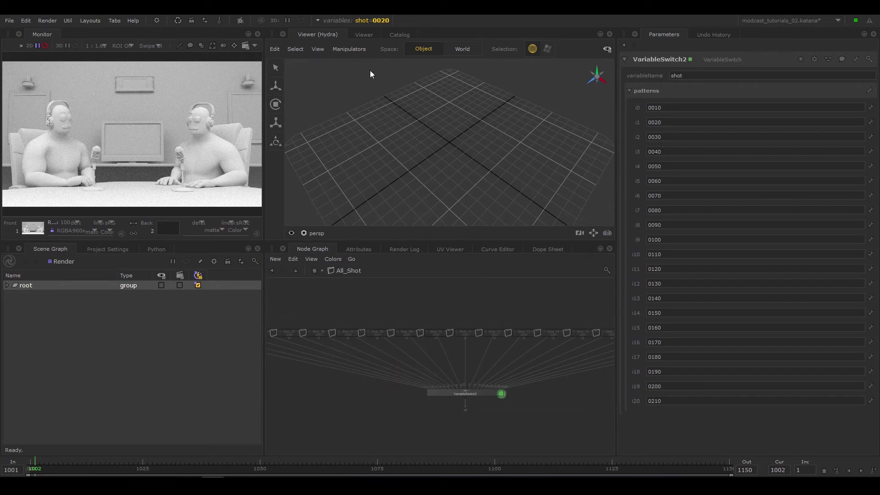
pyautogui.click(380, 21)
pyautogui.click(439, 60)
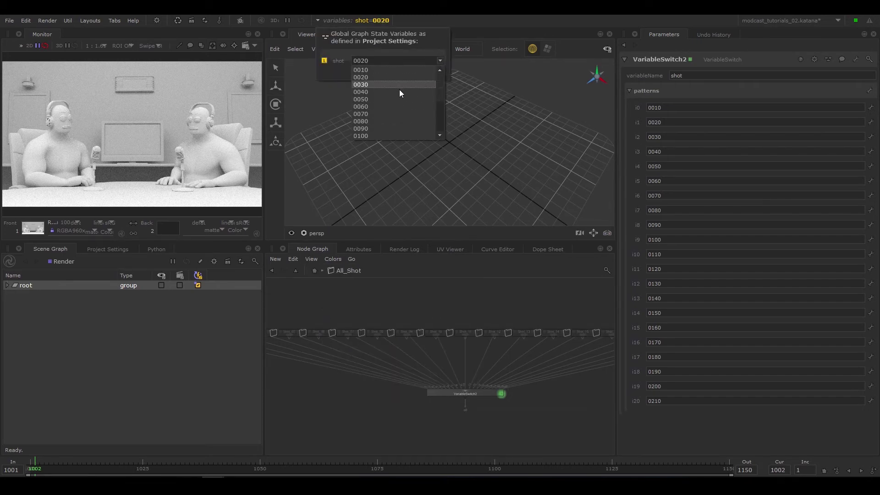
pyautogui.click(395, 98)
pyautogui.click(439, 59)
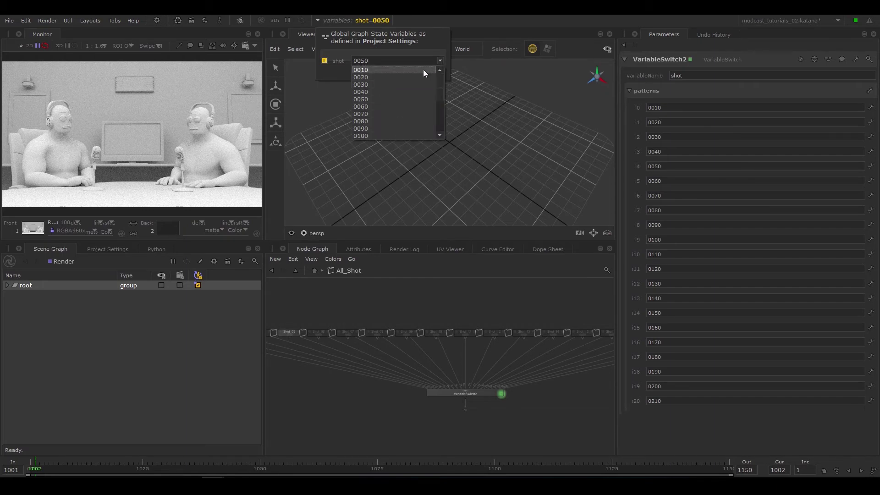
pyautogui.click(384, 104)
pyautogui.click(440, 60)
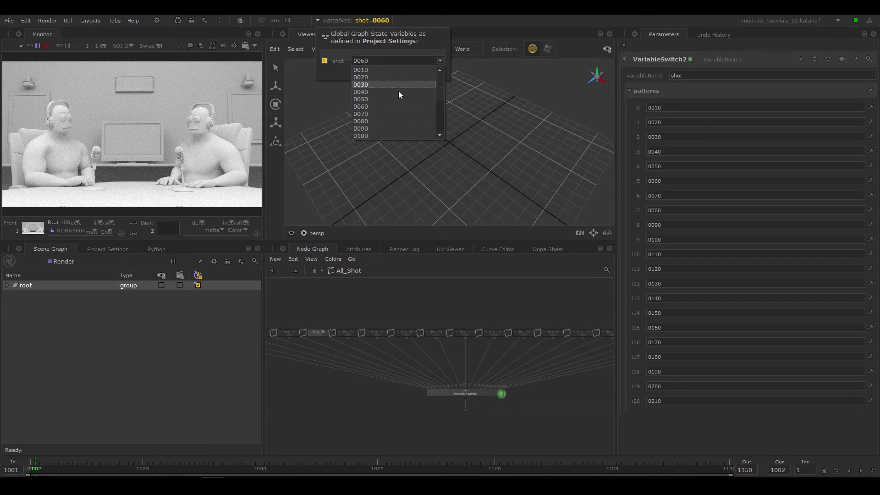
pyautogui.click(379, 114)
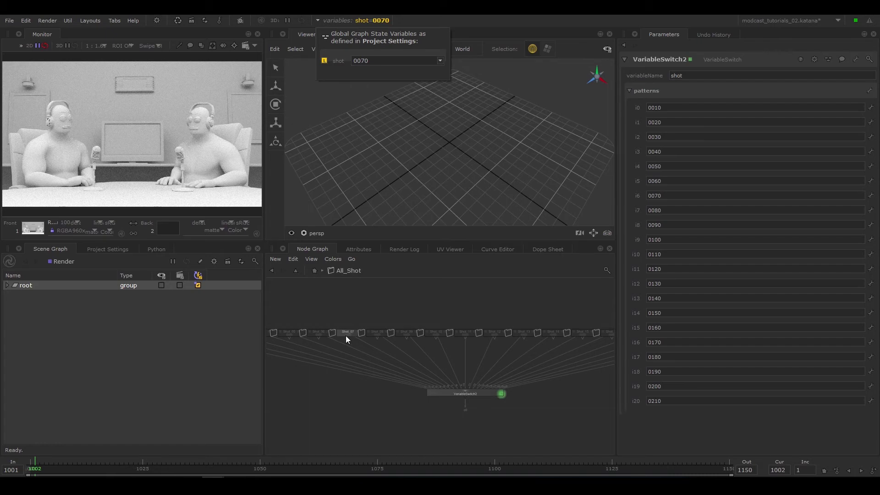
# Step: Expand the scene hierarchy under root and look through camera_Cam in the viewer
pyautogui.click(34, 285)
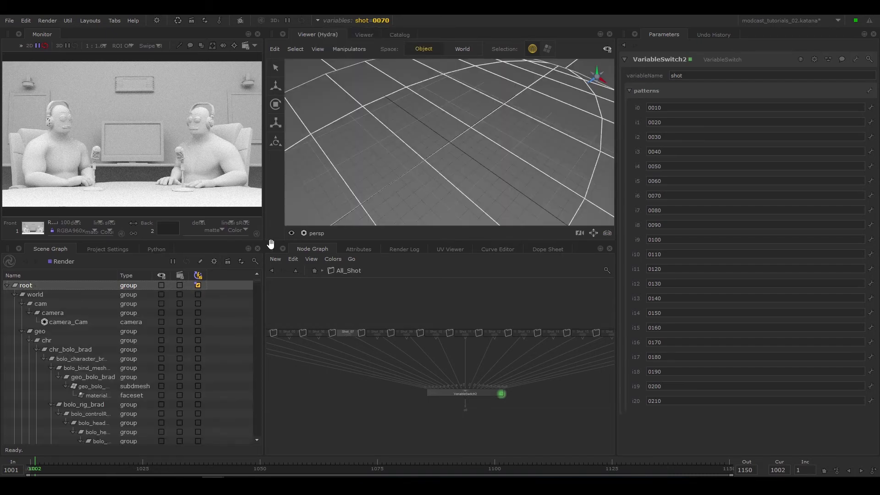
pyautogui.click(316, 233)
pyautogui.click(325, 297)
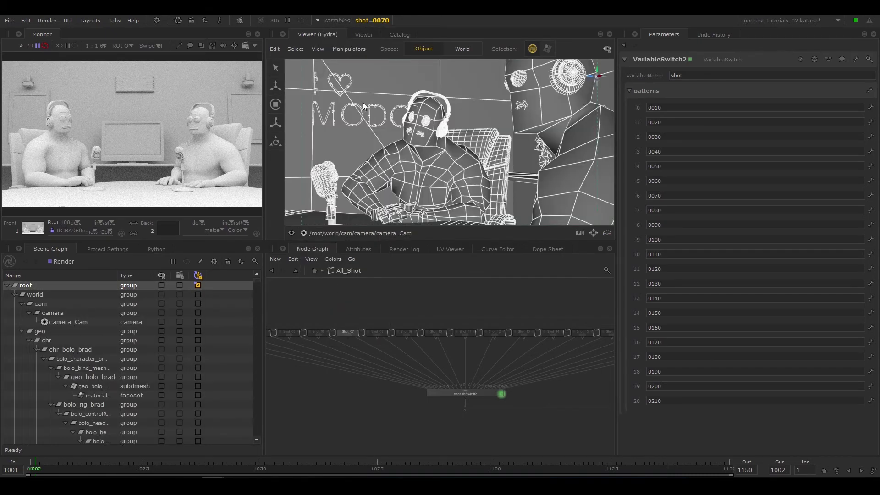
# Step: Switch the shot variable through 0080, 0090 and 0170
pyautogui.click(383, 20)
pyautogui.click(439, 60)
pyautogui.click(412, 101)
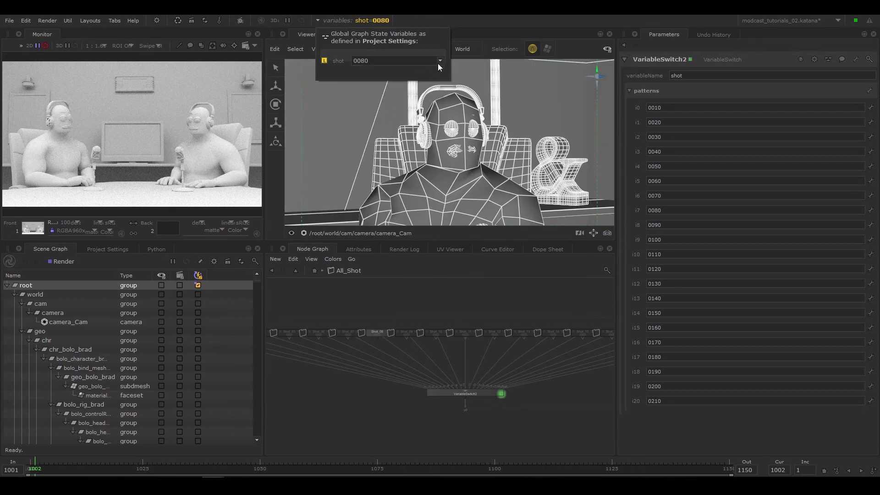
pyautogui.click(439, 60)
pyautogui.click(385, 130)
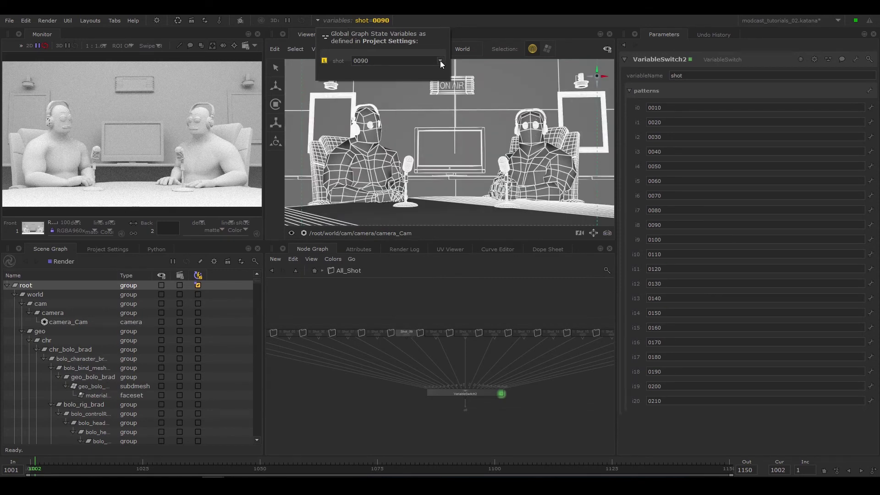
pyautogui.click(440, 60)
pyautogui.click(387, 135)
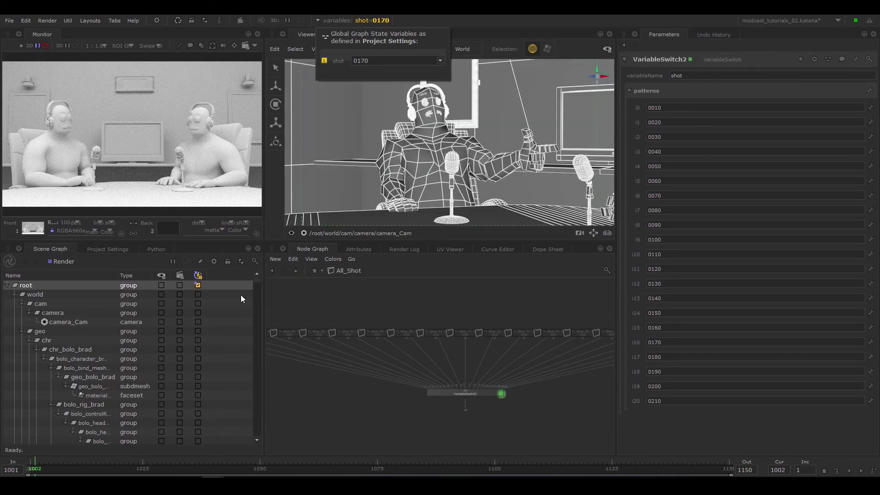
# Step: Include root and all child locations, then set shot to 0140
pyautogui.click(198, 285)
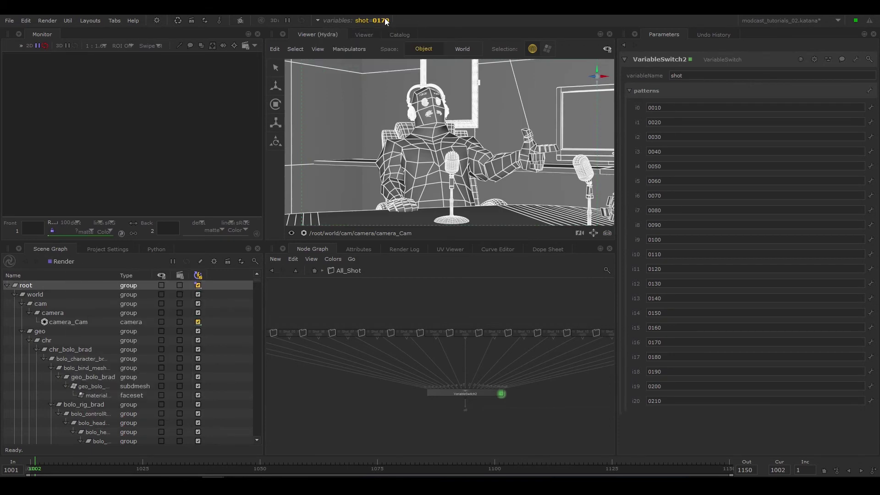
pyautogui.click(386, 19)
pyautogui.click(440, 60)
pyautogui.click(367, 114)
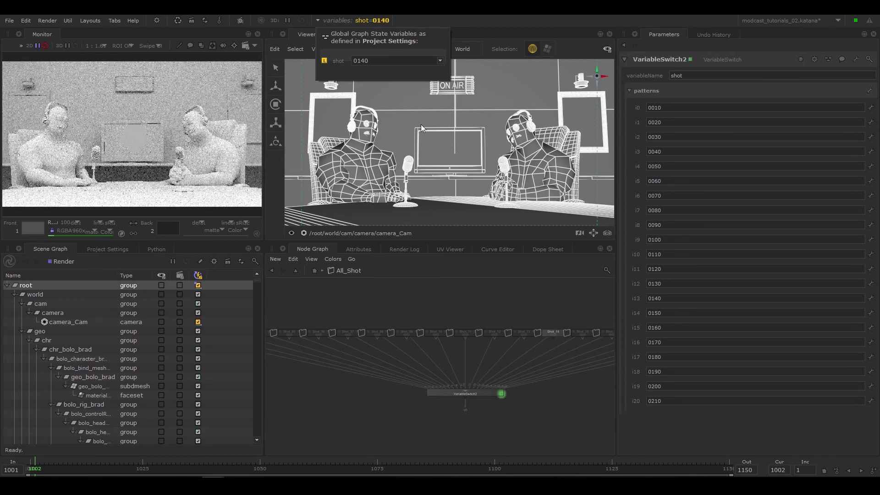
# Step: Set the shot variable to 0200, then to 0180, letting each shot re-render
pyautogui.click(440, 60)
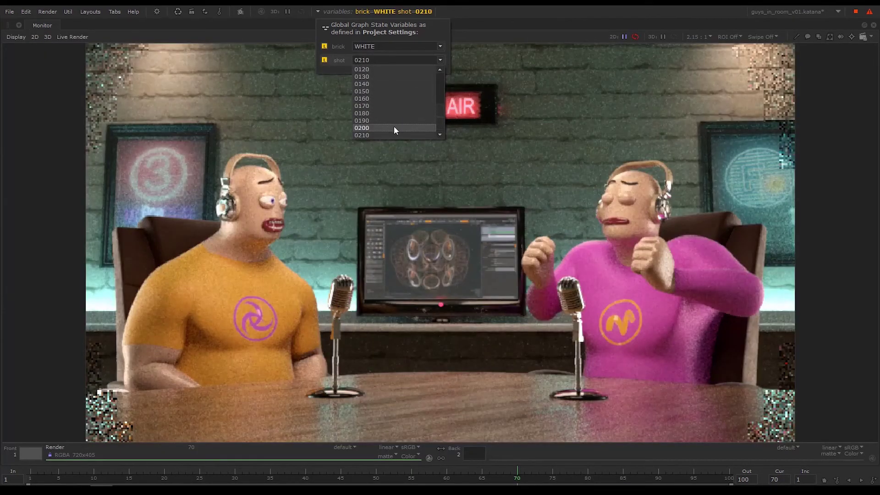
pyautogui.click(394, 128)
pyautogui.click(441, 59)
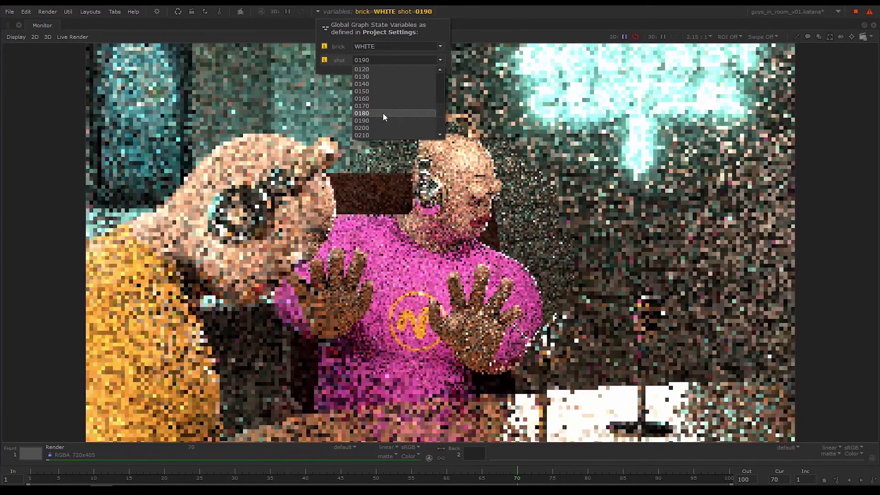
pyautogui.click(384, 112)
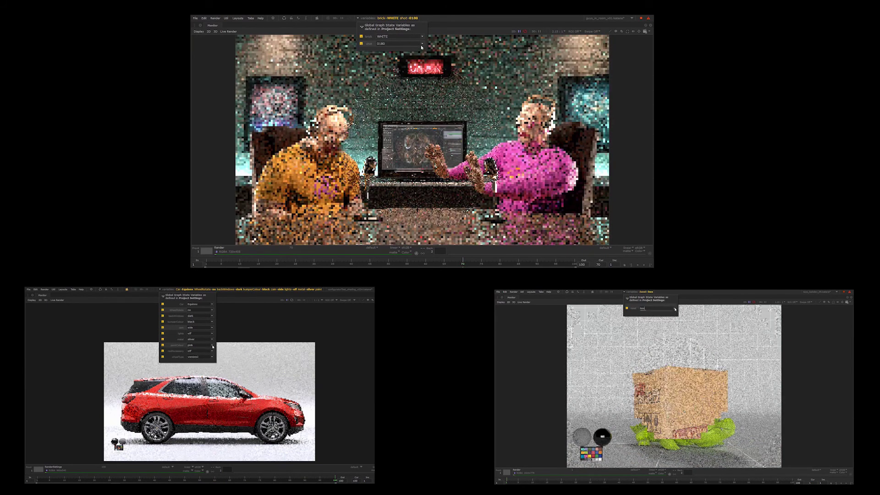
# Step: Pick 0210 from the shot dropdown in the Global Graph State Variables popup
pyautogui.click(399, 43)
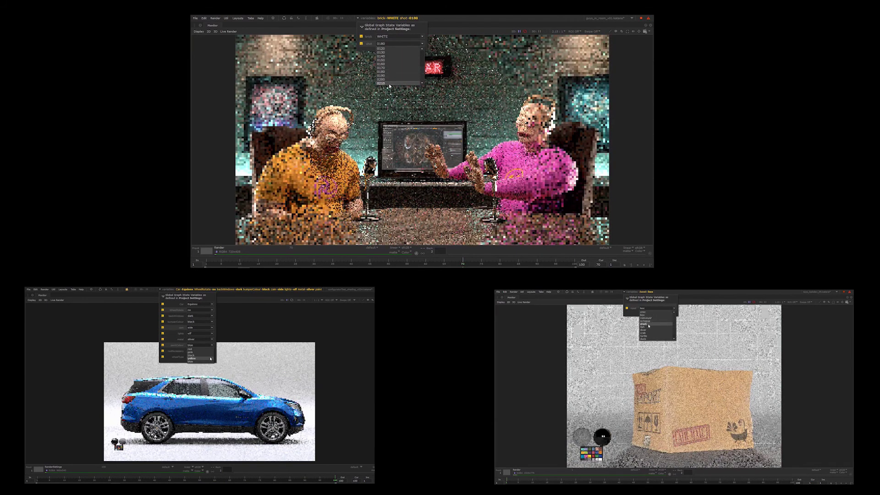
pyautogui.click(399, 83)
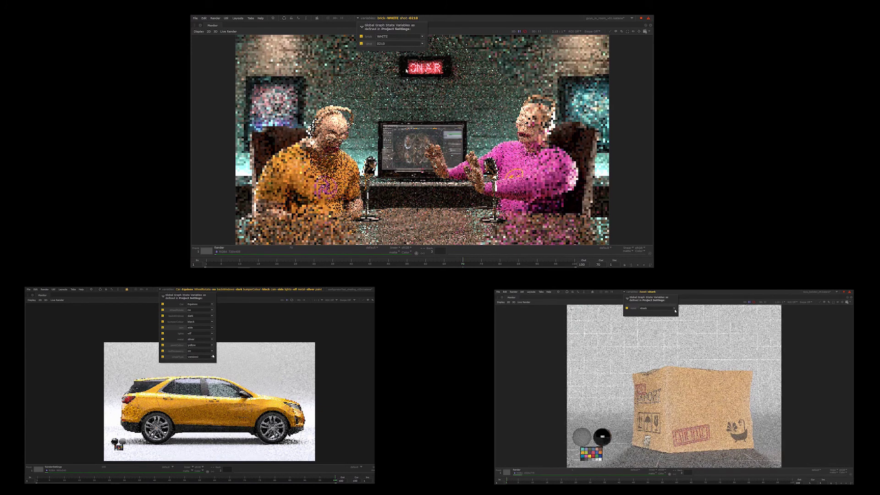